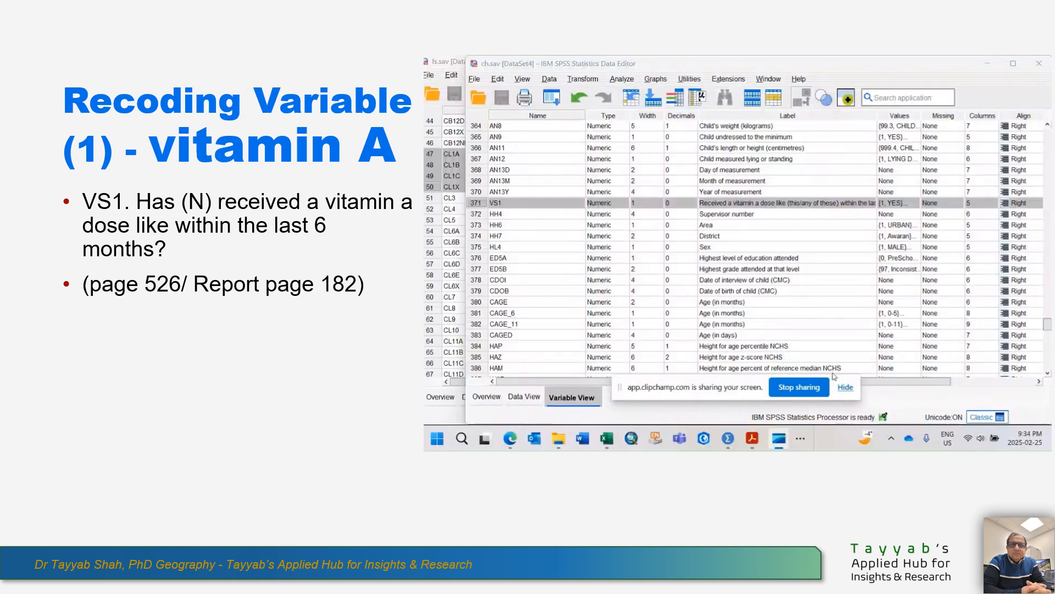
Review the value labels defined for variable VS1, leaving them unedited.
click(844, 387)
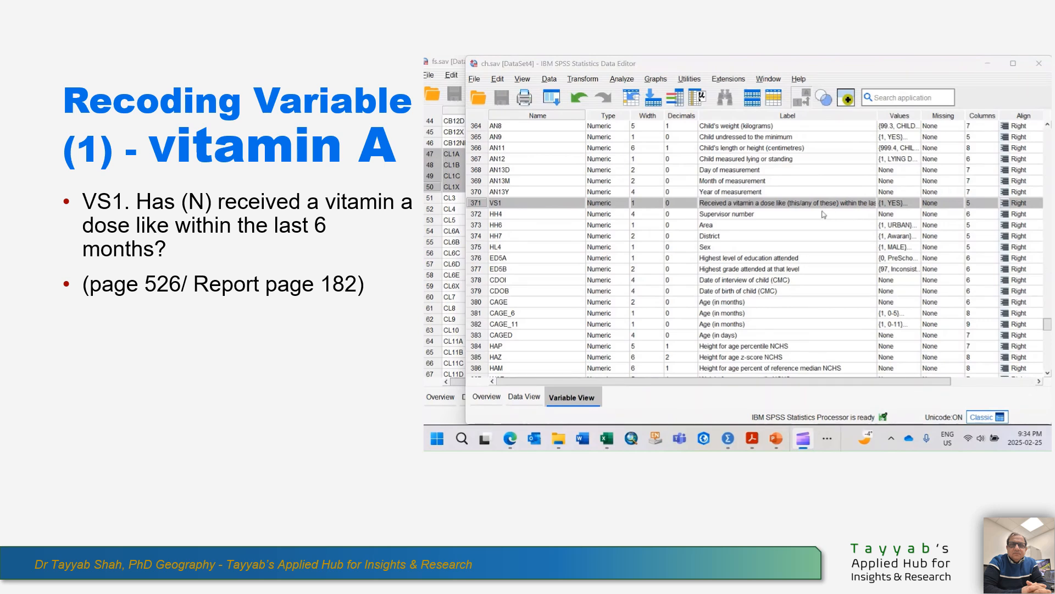
click(906, 205)
click(916, 203)
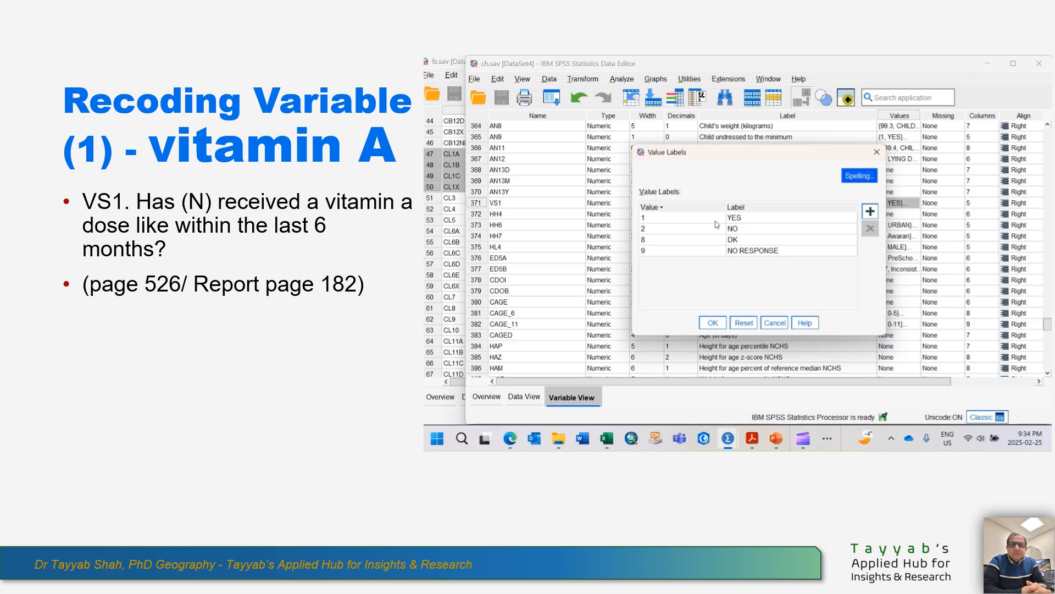
drag(717, 157, 719, 208)
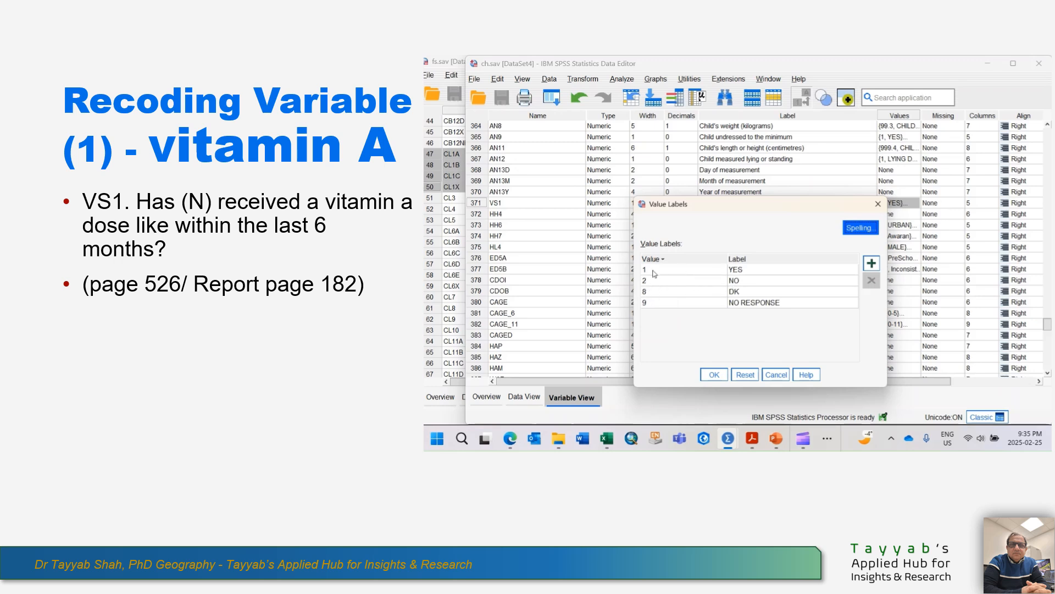
click(775, 375)
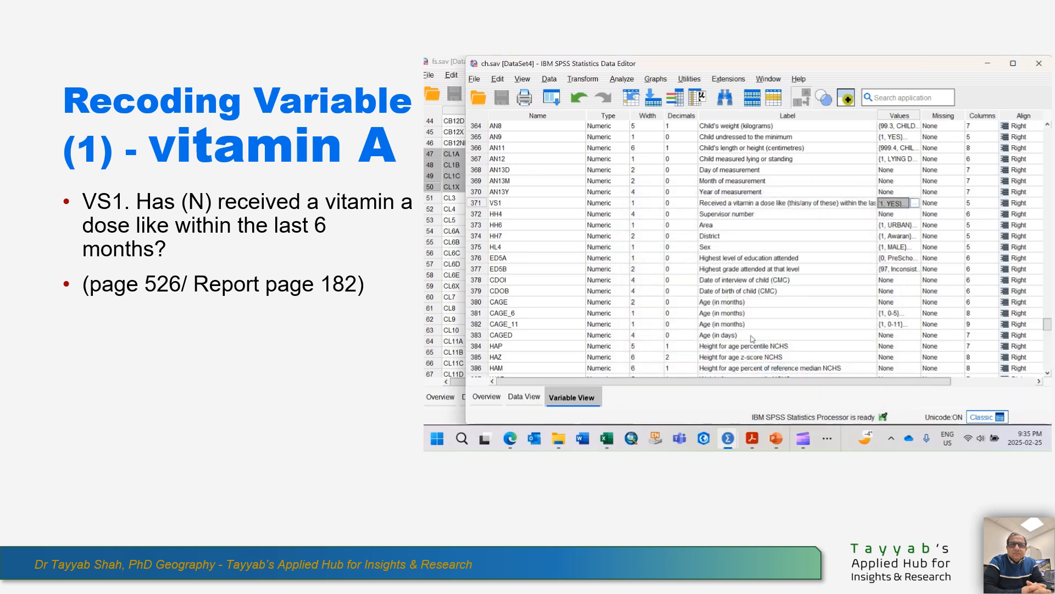
Start a Recode into Different Variables and add the vitamin A dose variable VS1 as the input variable.
click(740, 203)
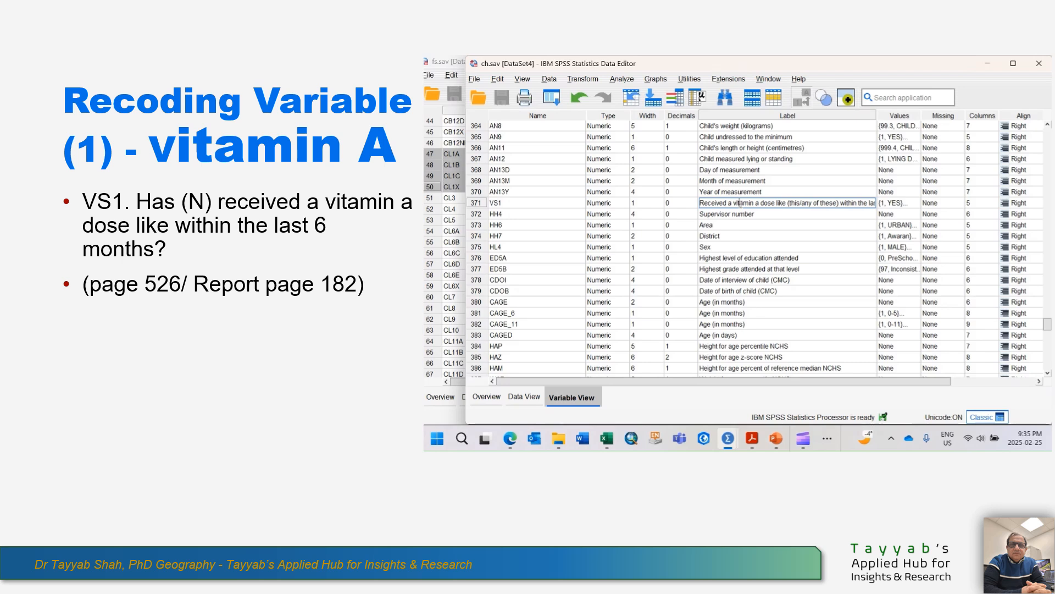
click(584, 79)
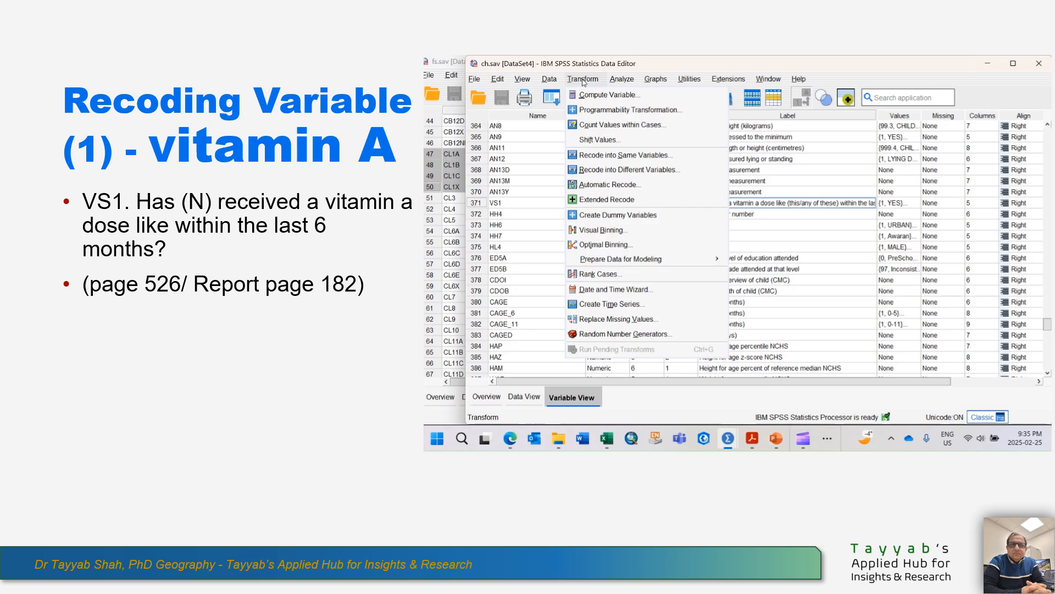
click(635, 172)
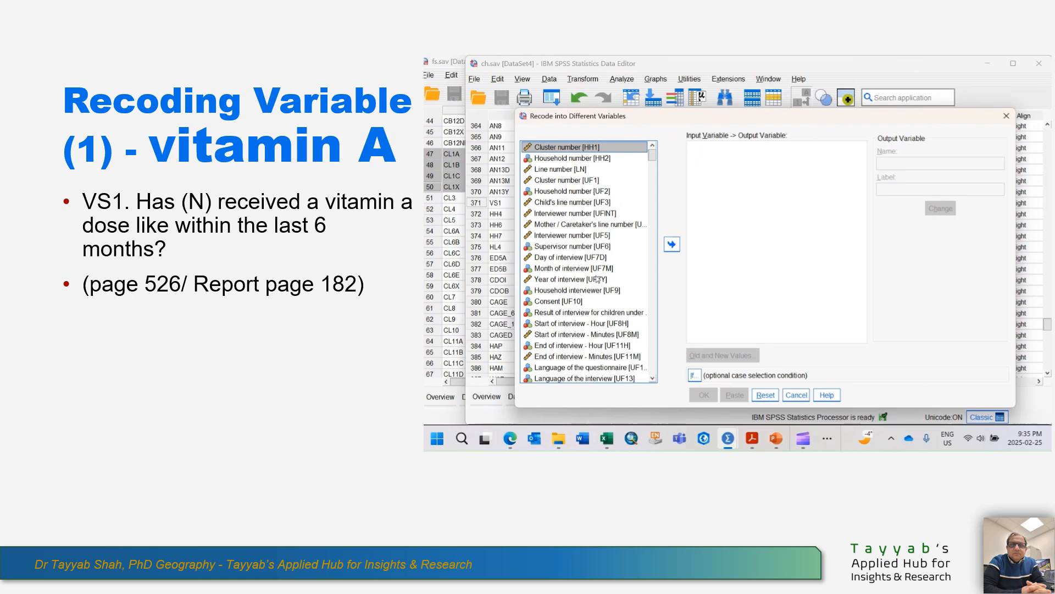
scroll(617, 316, down, 2)
drag(714, 116, 708, 137)
click(706, 176)
scroll(586, 287, down, 6)
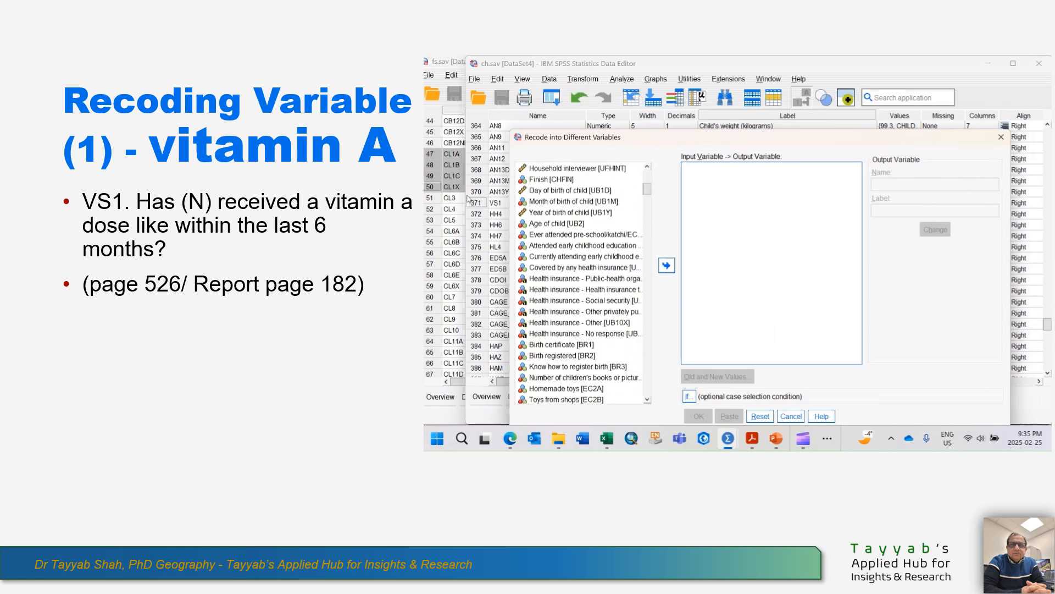
drag(602, 142, 655, 134)
scroll(632, 295, down, 15)
scroll(632, 295, down, 5)
drag(873, 135, 830, 105)
scroll(632, 252, down, 17)
scroll(630, 250, down, 1)
drag(657, 103, 683, 161)
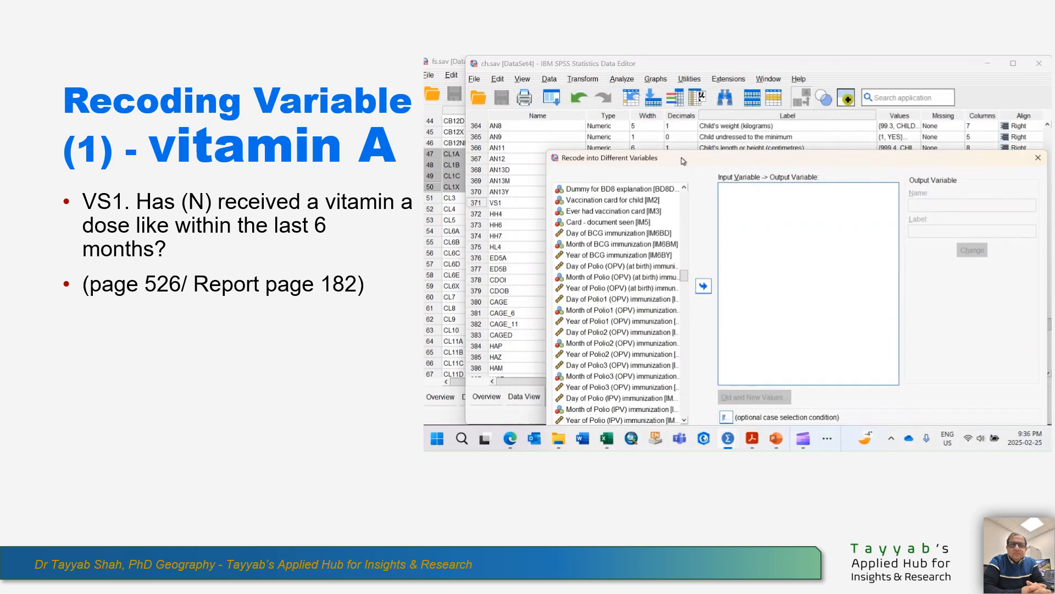
scroll(646, 335, down, 6)
scroll(638, 335, down, 10)
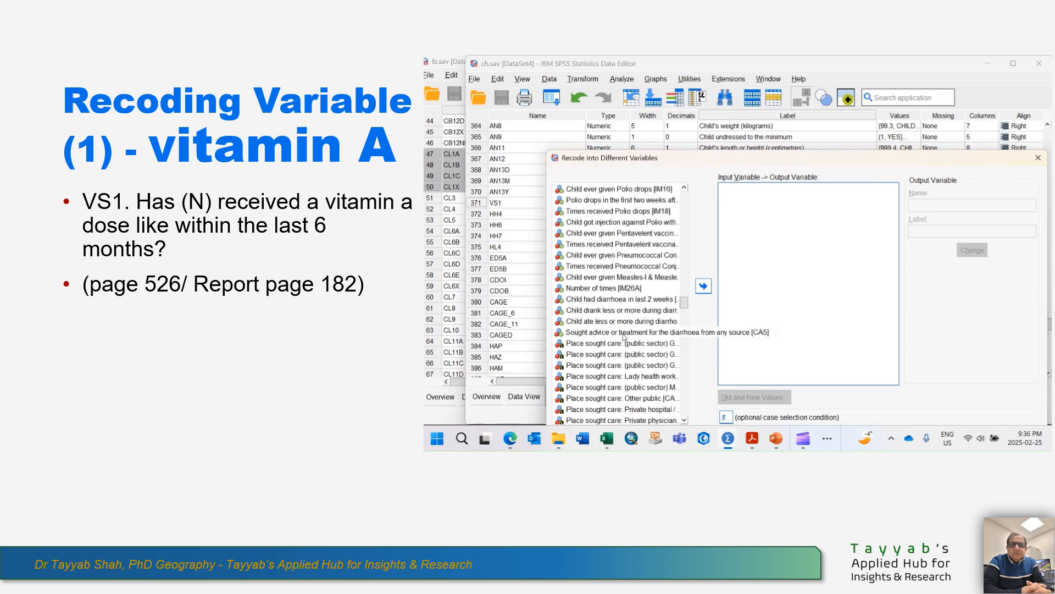
scroll(619, 325, down, 8)
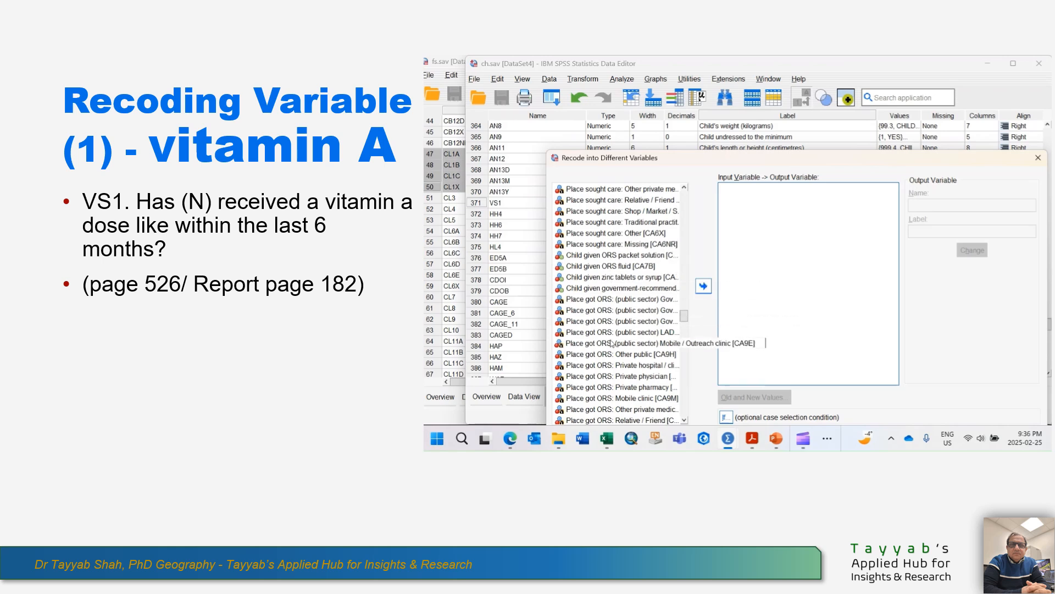
scroll(612, 344, down, 4)
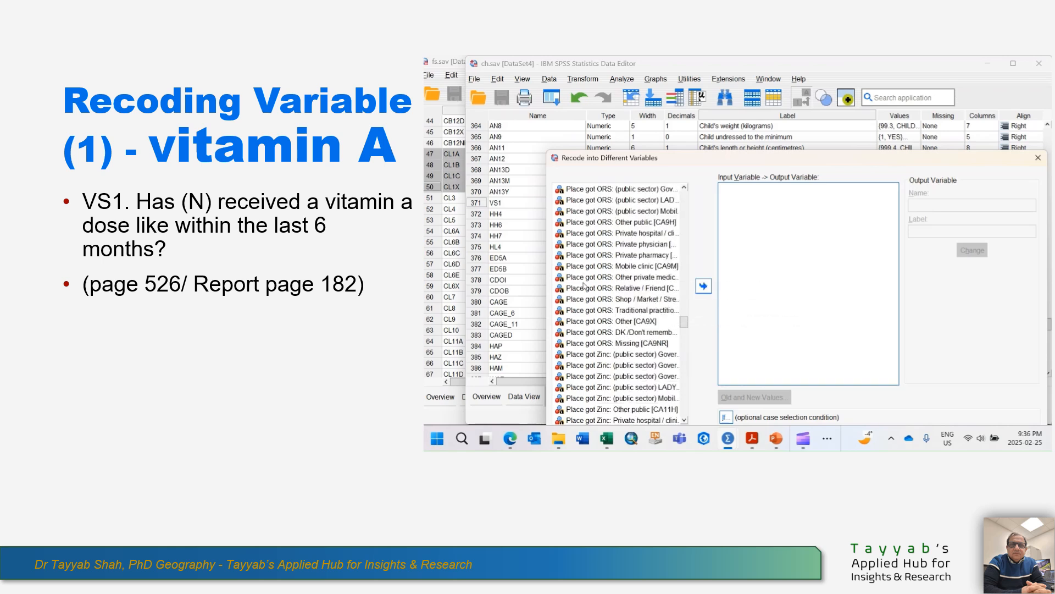
scroll(605, 275, down, 3)
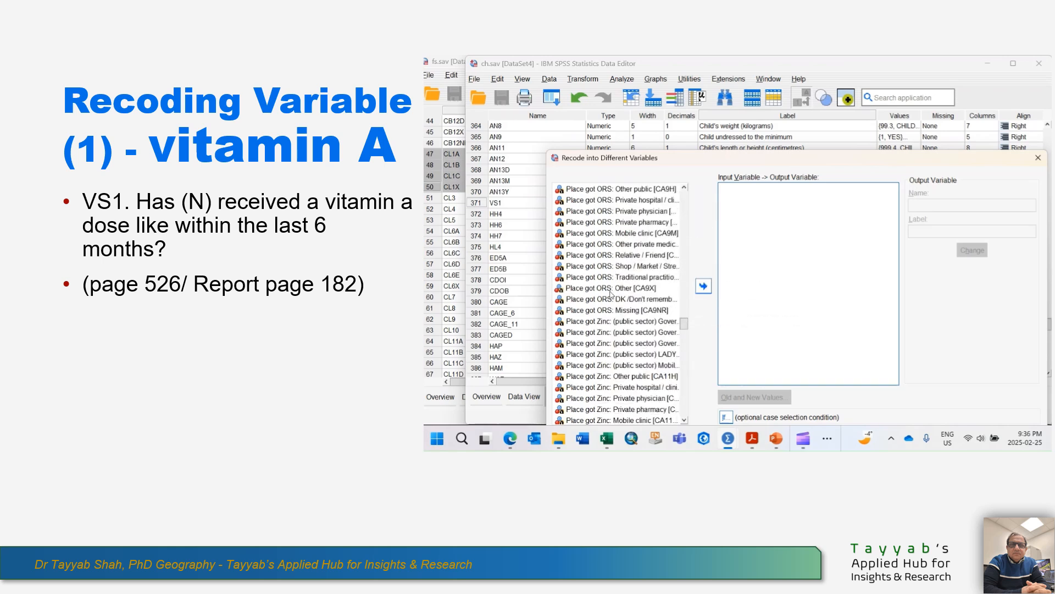
scroll(610, 297, down, 5)
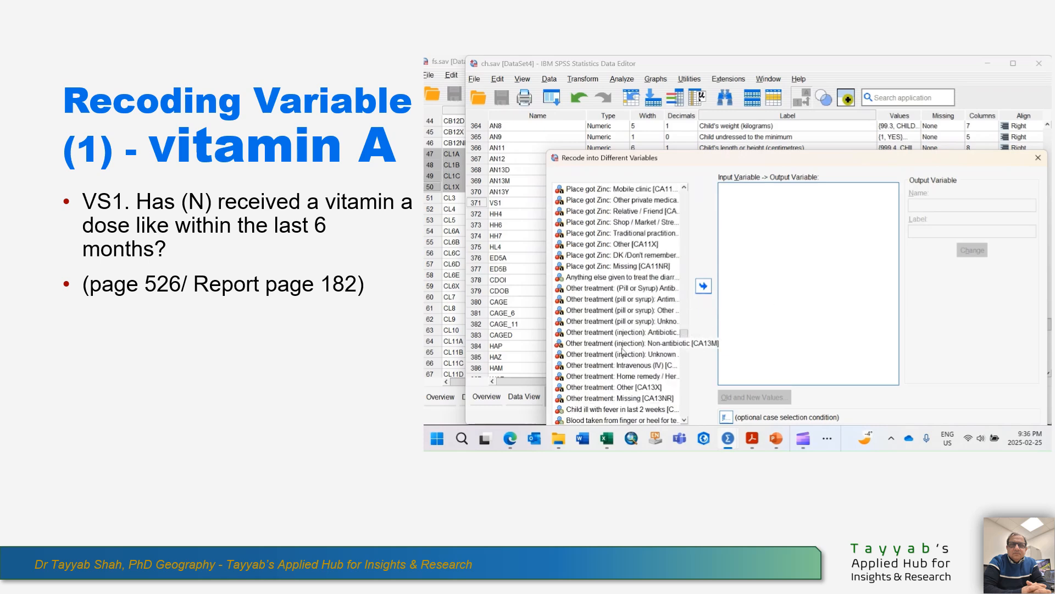
scroll(632, 337, down, 7)
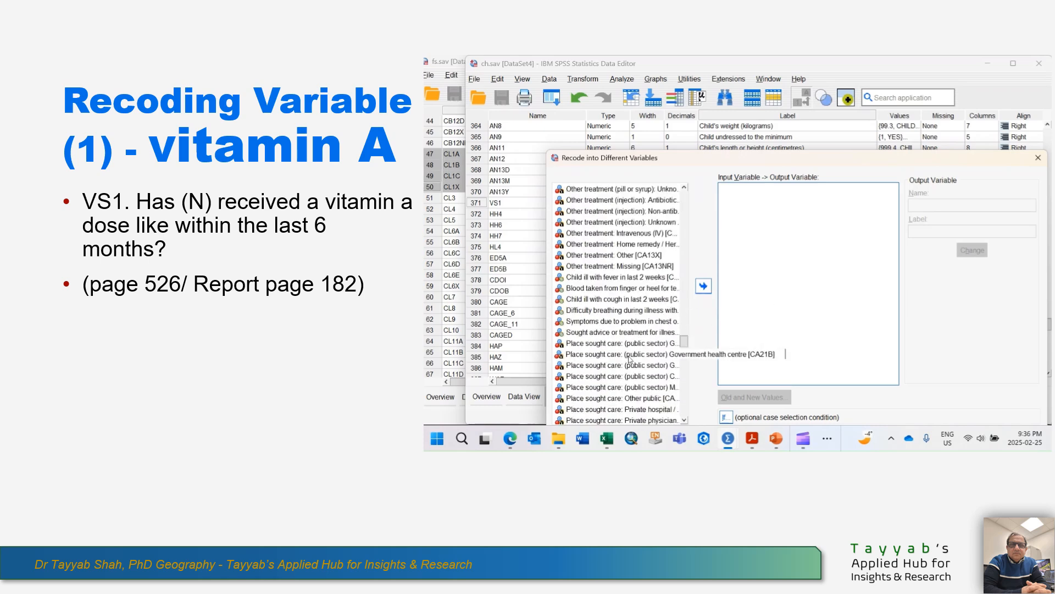
scroll(629, 360, down, 10)
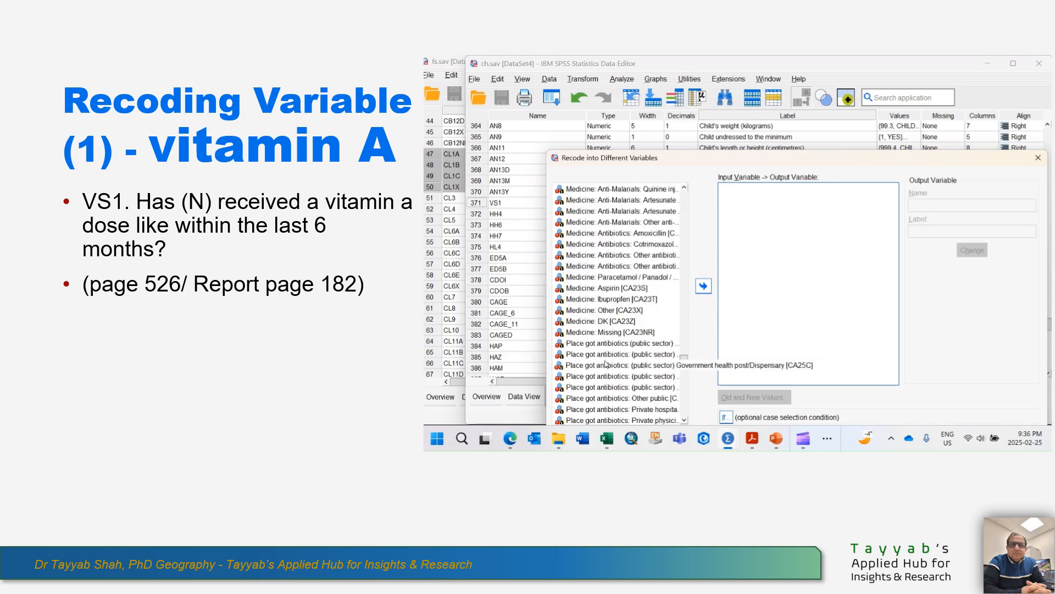
scroll(606, 363, down, 5)
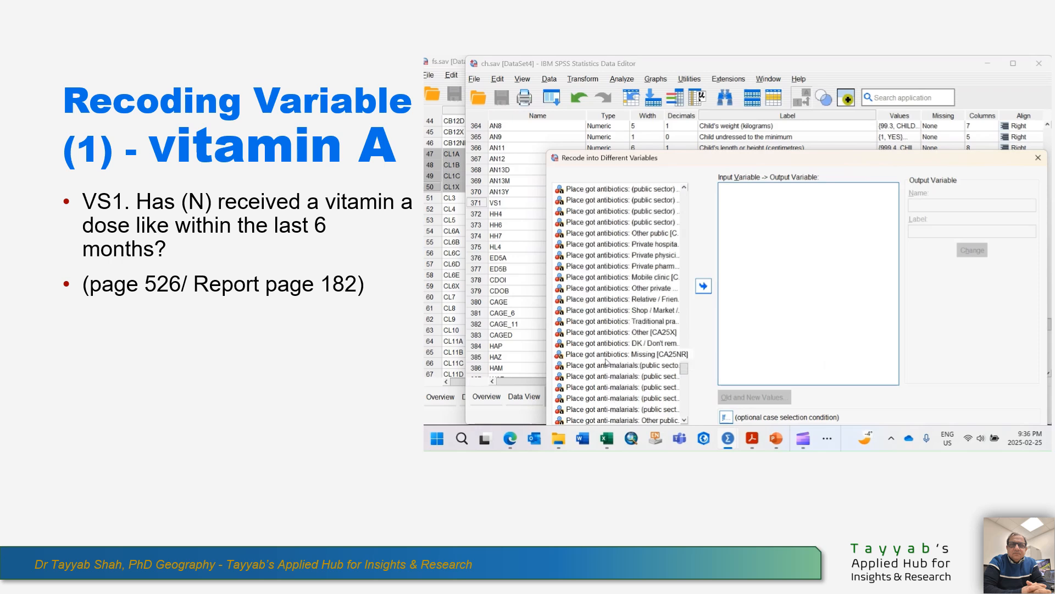
scroll(606, 362, down, 6)
scroll(606, 363, down, 2)
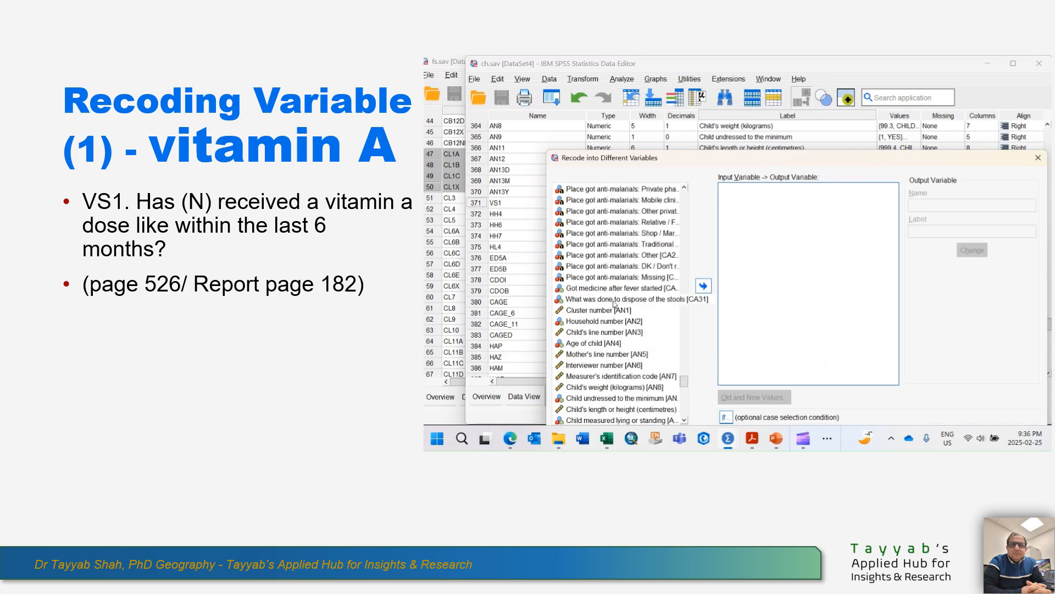
scroll(614, 330, down, 6)
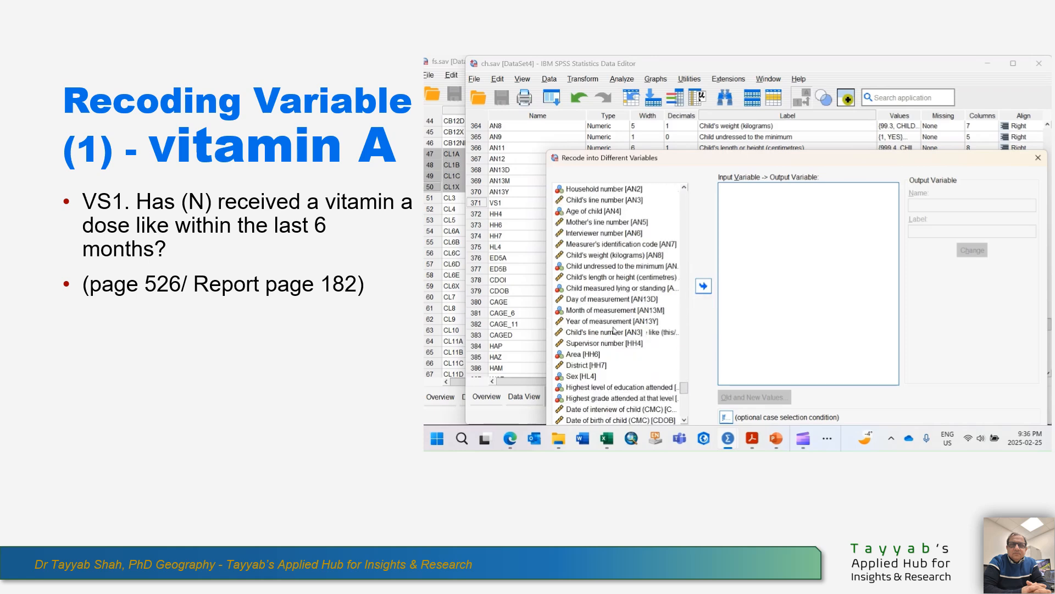
scroll(614, 330, down, 4)
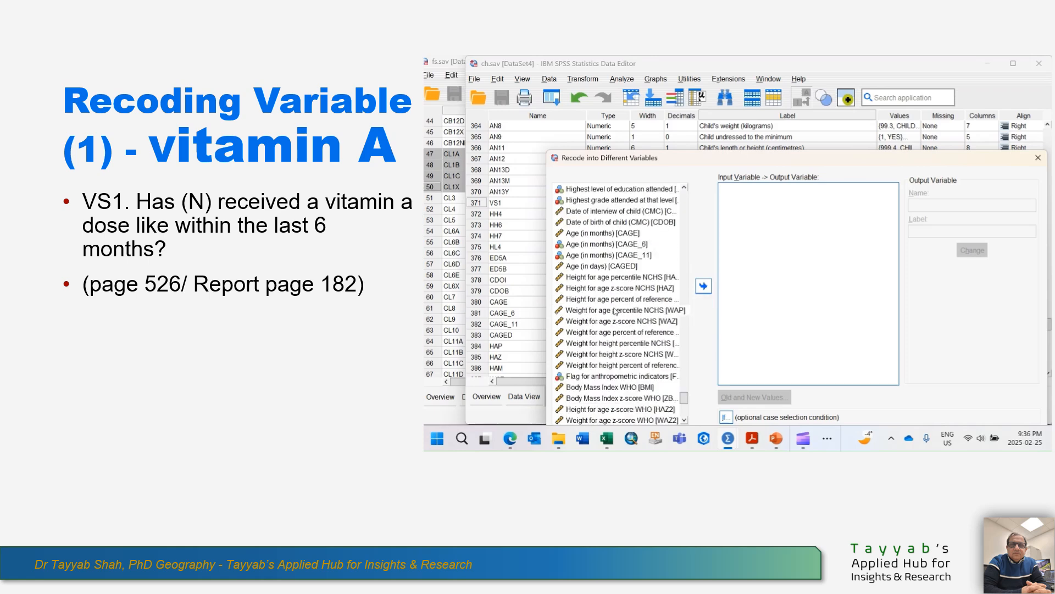
scroll(618, 269, up, 3)
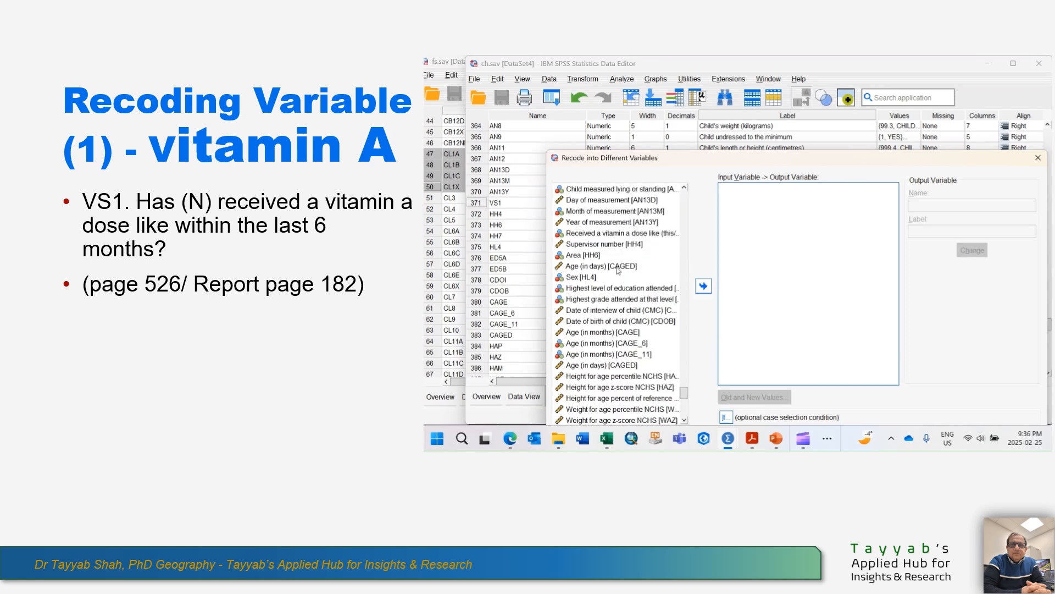
scroll(603, 248, up, 2)
scroll(596, 226, up, 1)
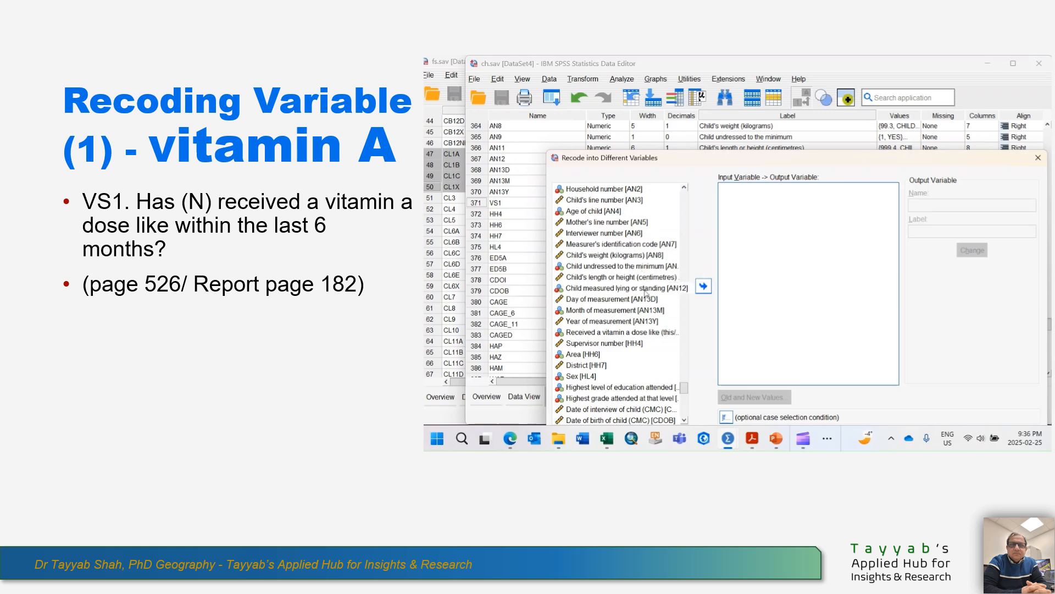
double_click(634, 333)
drag(769, 161, 708, 99)
Name the output variable for VS1 as VS1_New and apply the name.
click(881, 144)
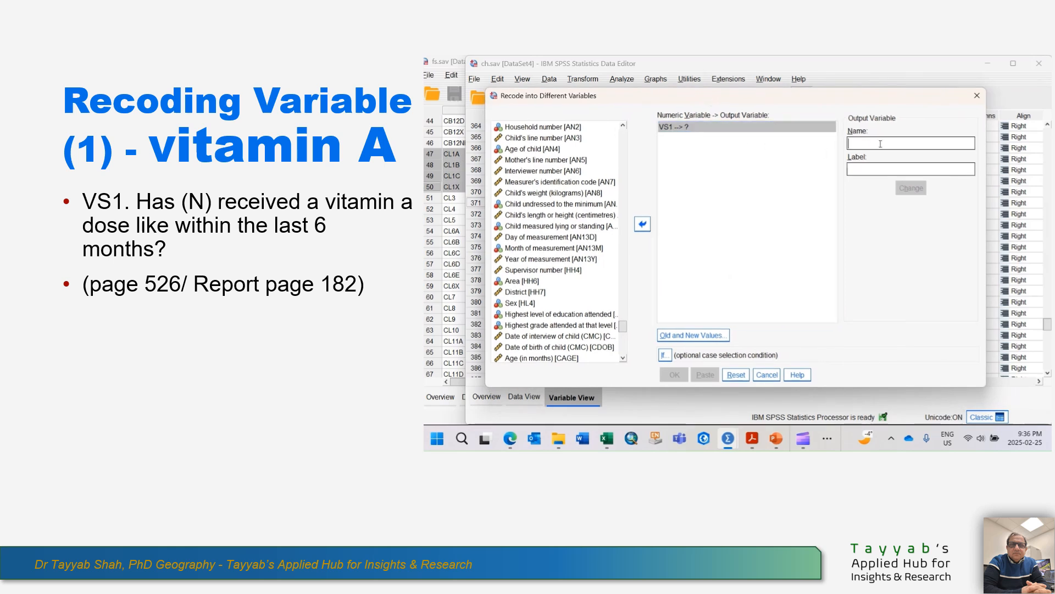
text(VS1_NEw)
key(Left)
key(BackSpace)
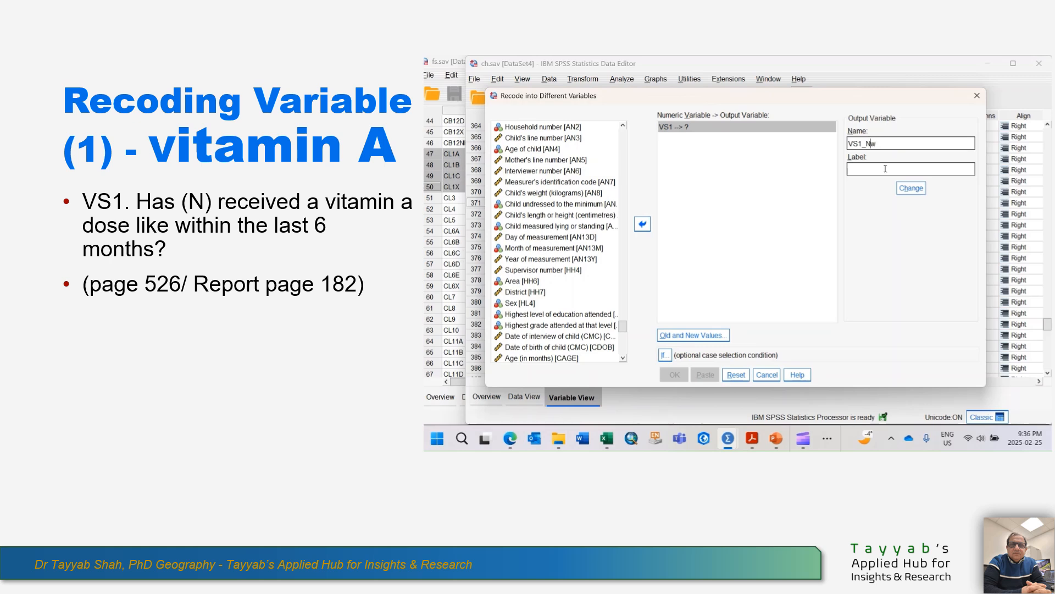
text(e)
click(905, 189)
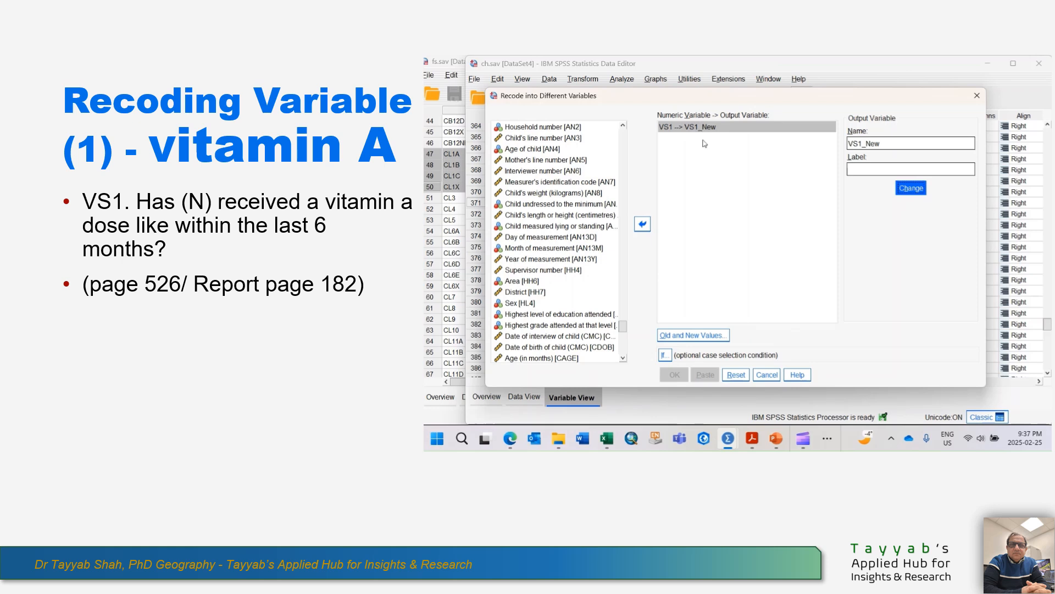
Map old value 1 to new value 1, add a second mapping to new value 0, and run the recode.
click(691, 339)
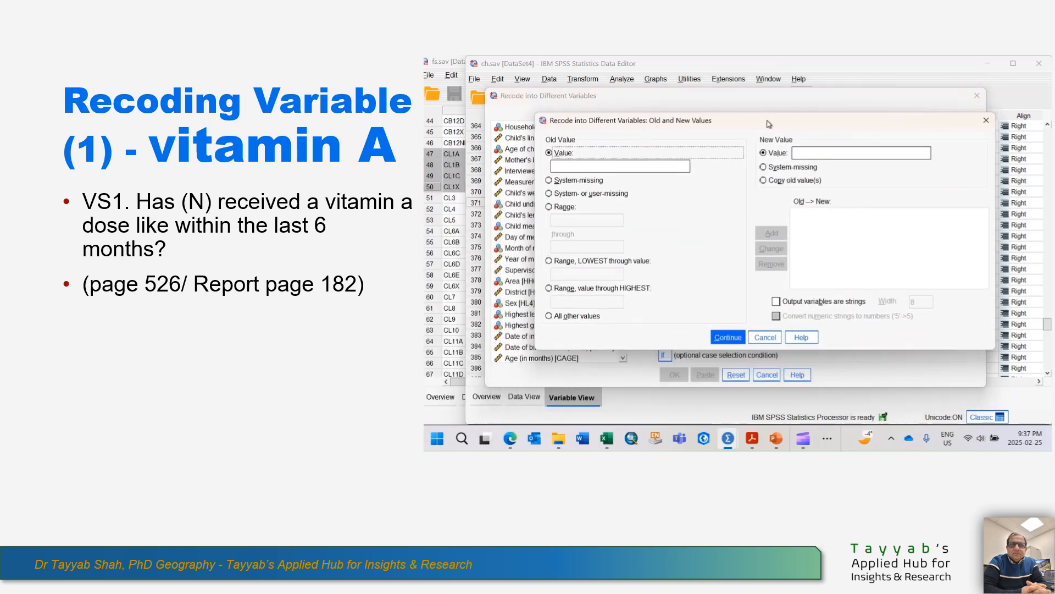
click(568, 168)
text(1)
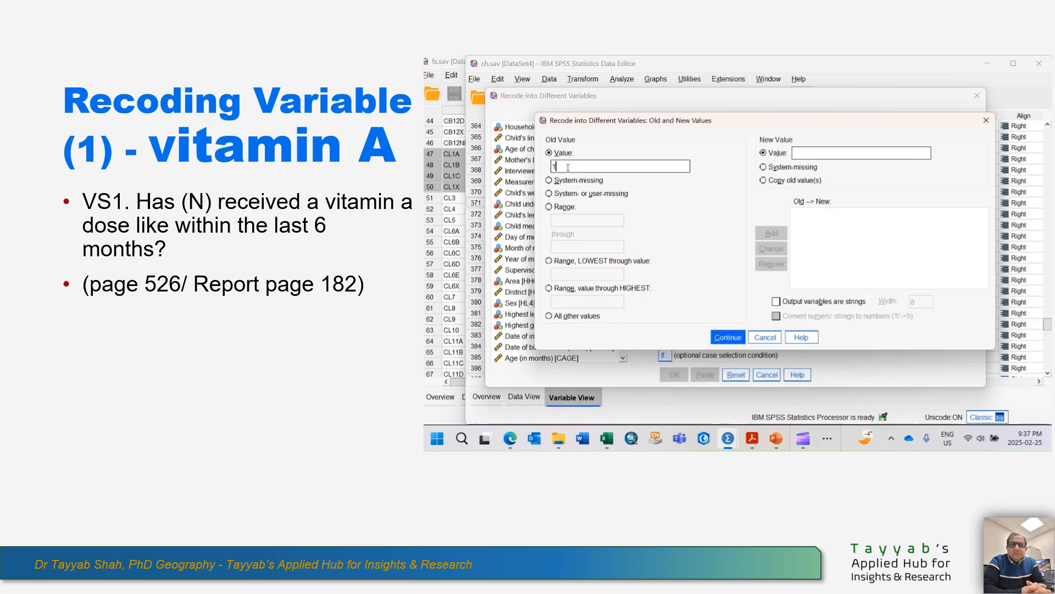
click(822, 156)
text(1)
click(771, 233)
click(826, 152)
text(0)
click(772, 233)
click(719, 339)
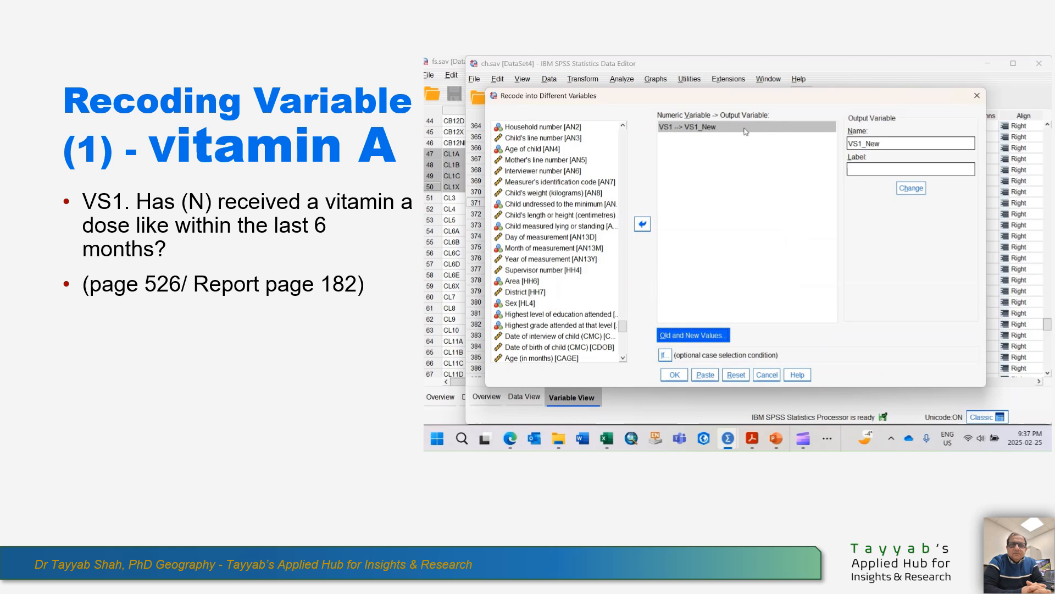
click(678, 377)
click(679, 379)
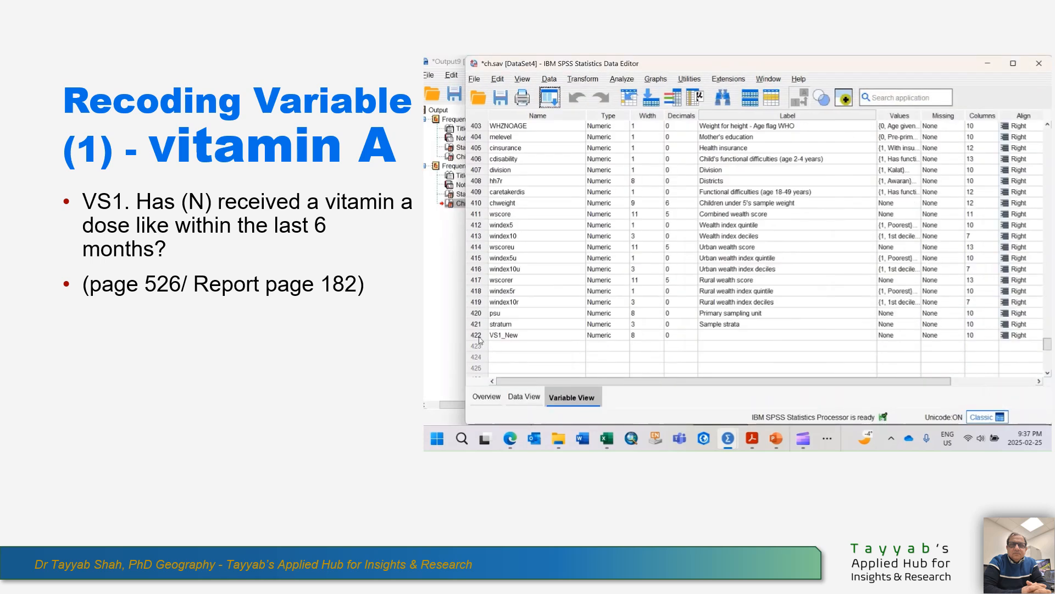
Run a Frequencies analysis with a frequency table for the recoded variable VS1_New.
click(478, 337)
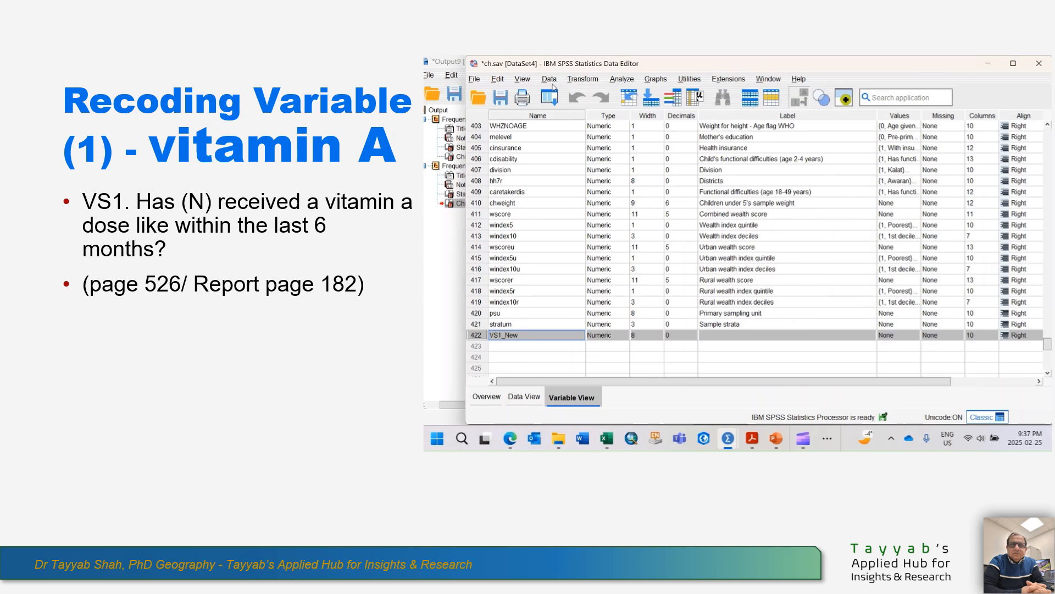
click(582, 80)
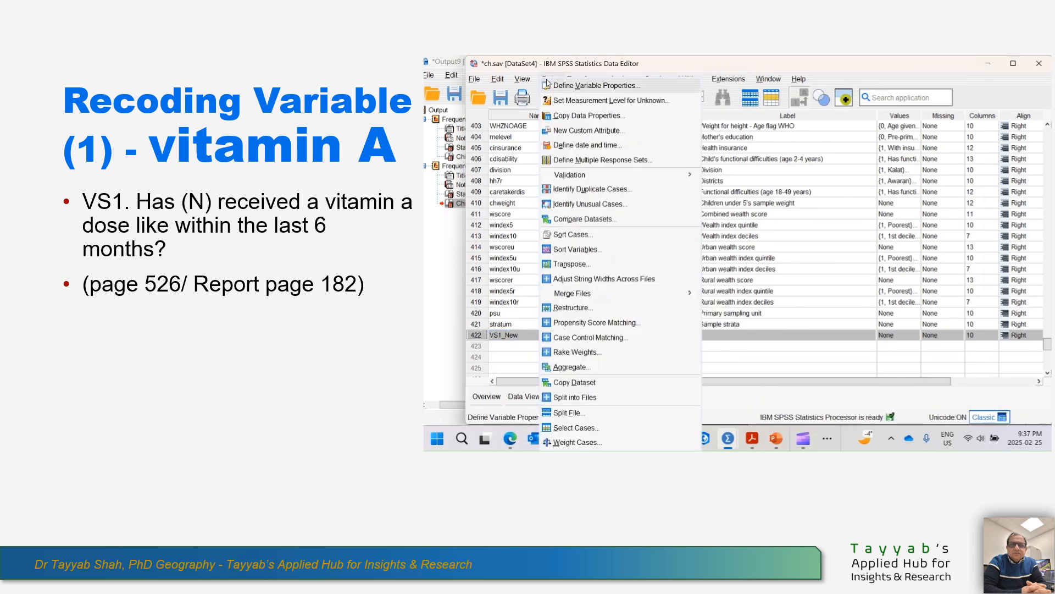
mouse_move(621, 79)
mouse_move(654, 136)
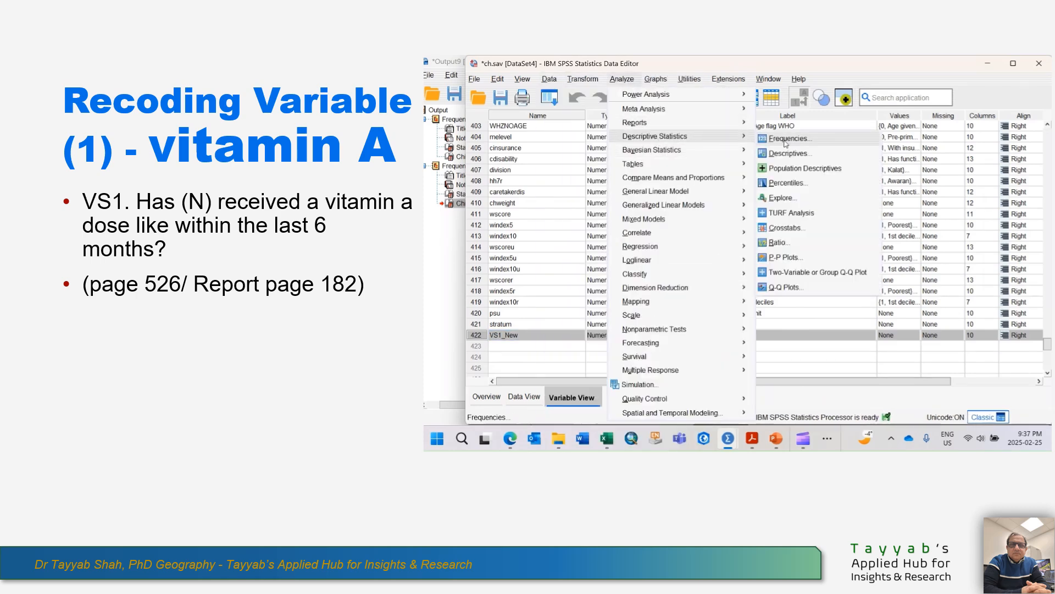
click(789, 138)
scroll(681, 208, down, 10)
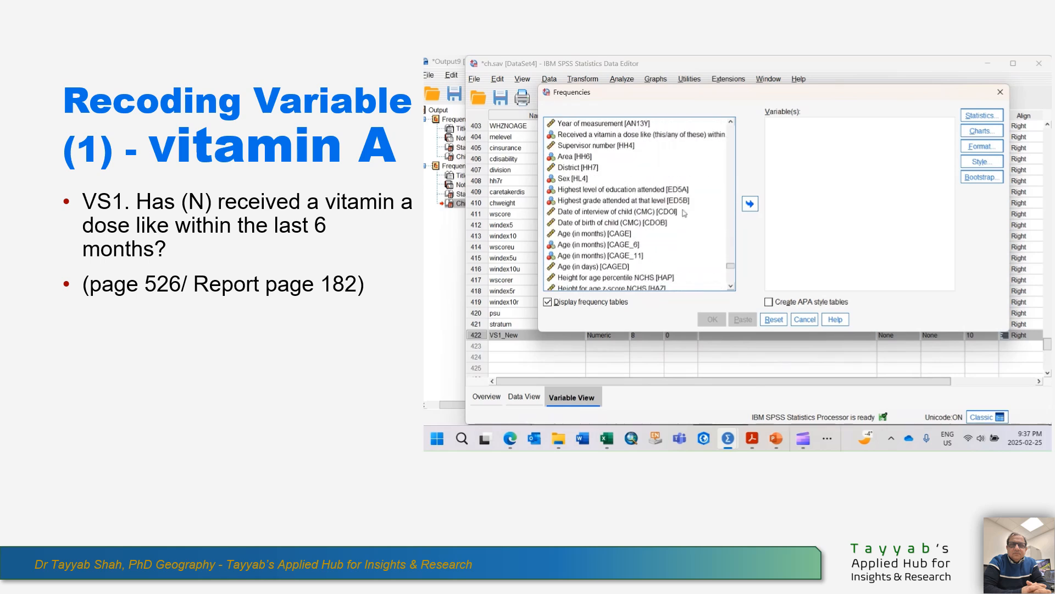
click(583, 284)
click(750, 204)
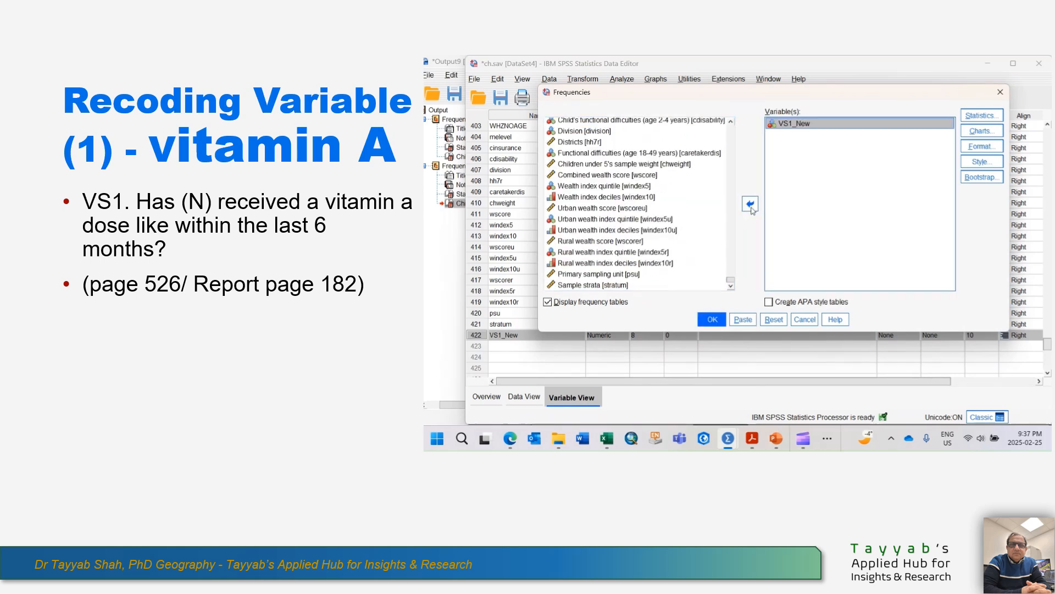
click(713, 320)
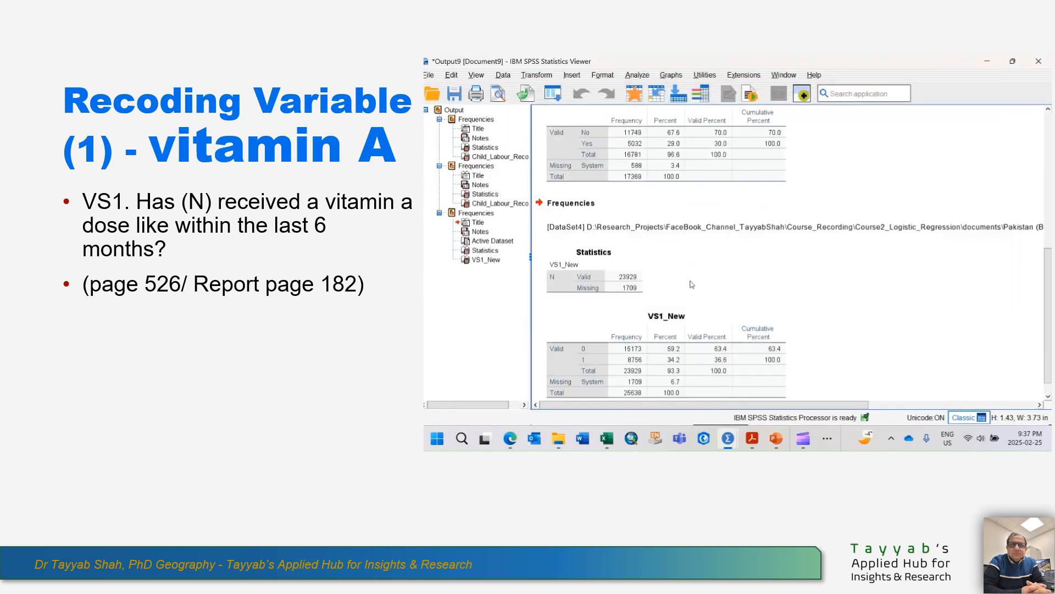
View the full VS1_New frequency table in the output, and switch to the ch.sav dataset's data editor.
scroll(691, 284, down, 1)
click(689, 305)
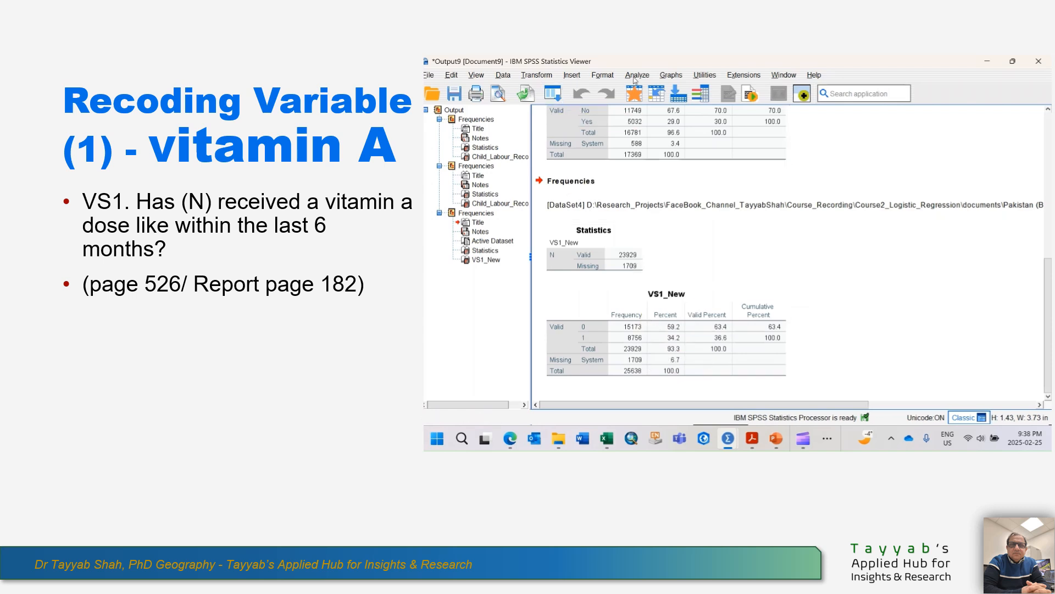
click(793, 79)
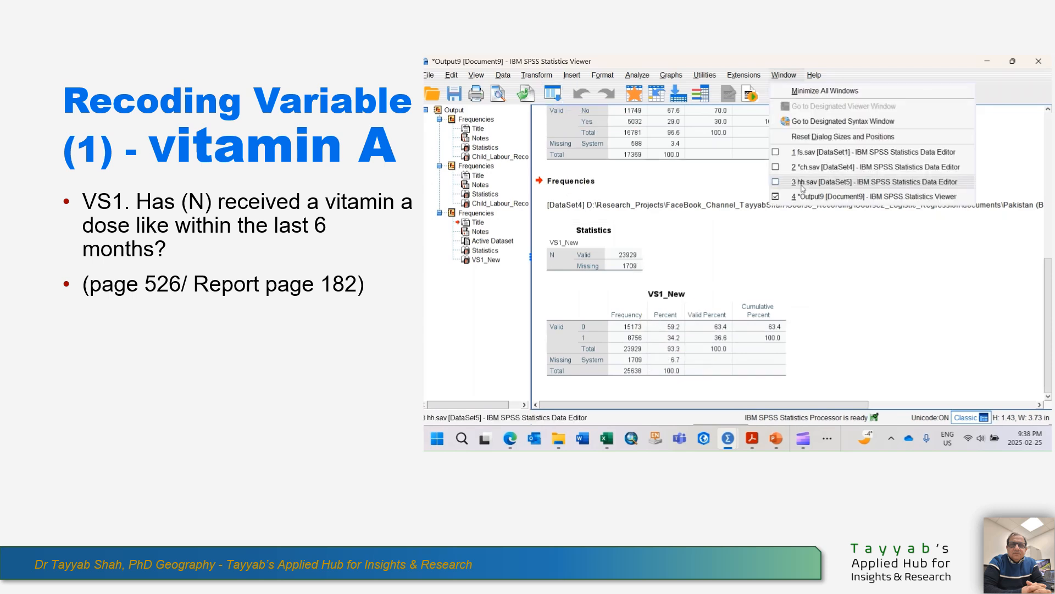
click(810, 167)
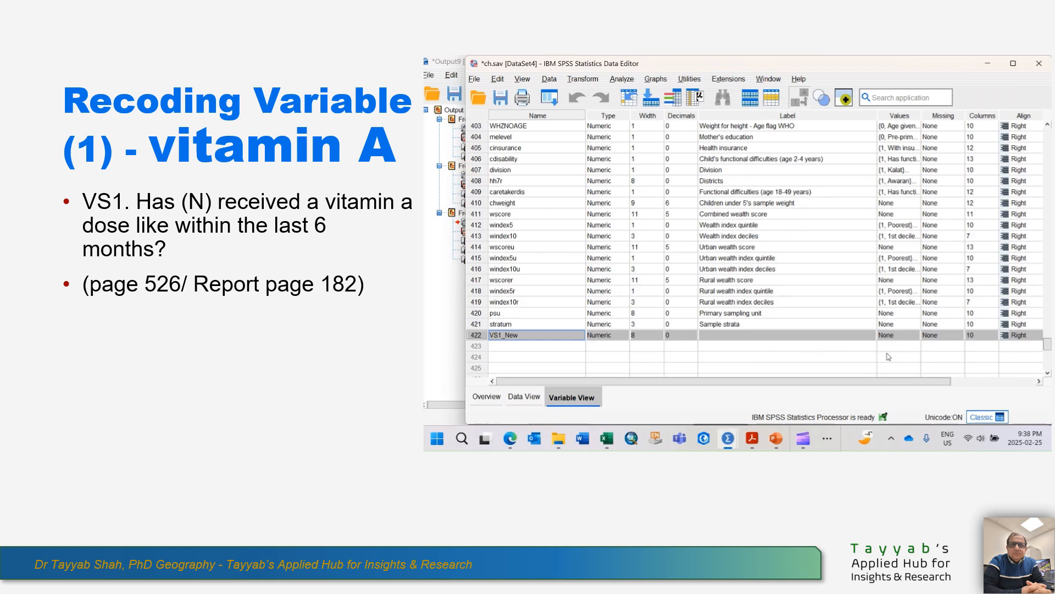
Add a value label to the VS1_New variable that defines value 0 as No.
click(901, 334)
click(914, 335)
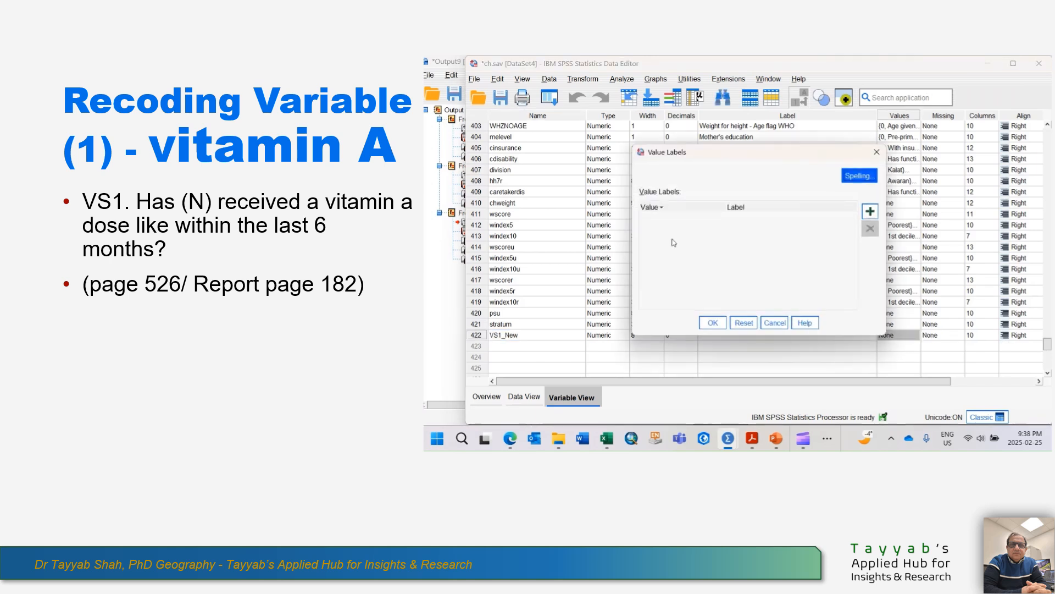
click(870, 212)
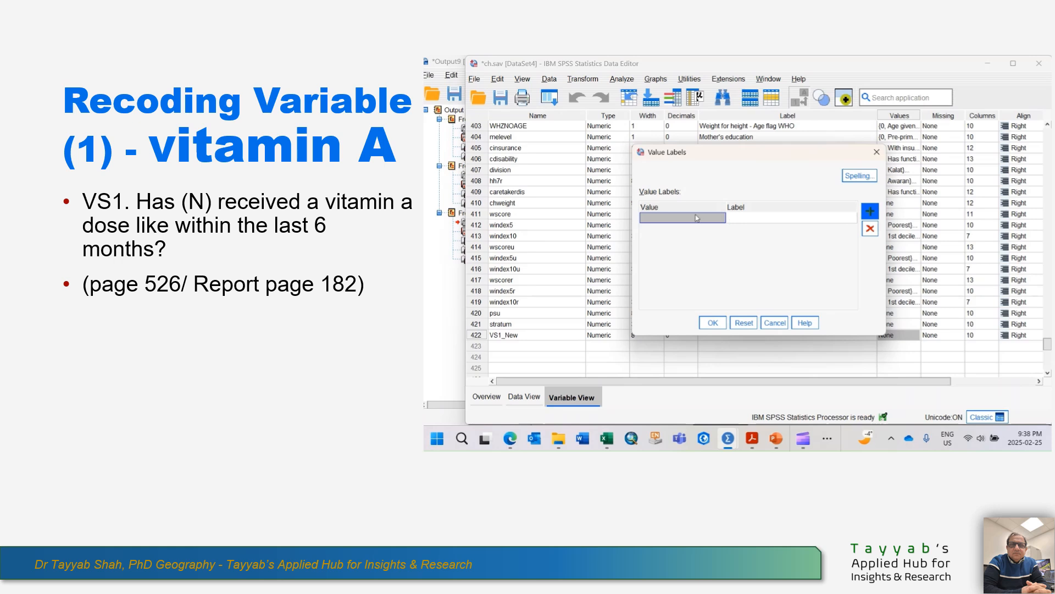
text(0)
click(765, 223)
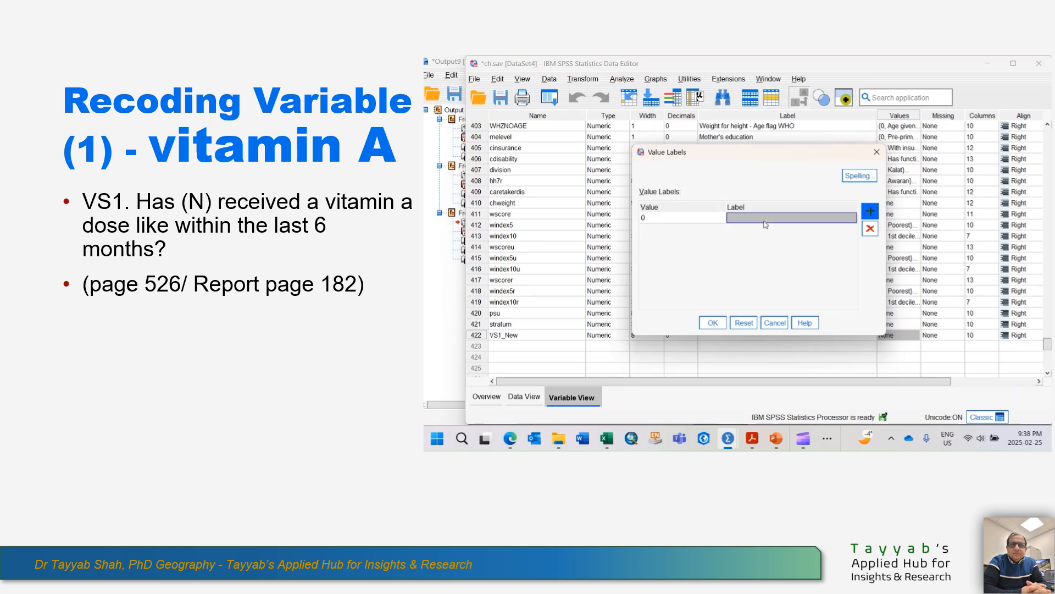
text(No)
Define value 1 of VS1_New as Yes, apply the value labels, and save the dataset.
click(686, 230)
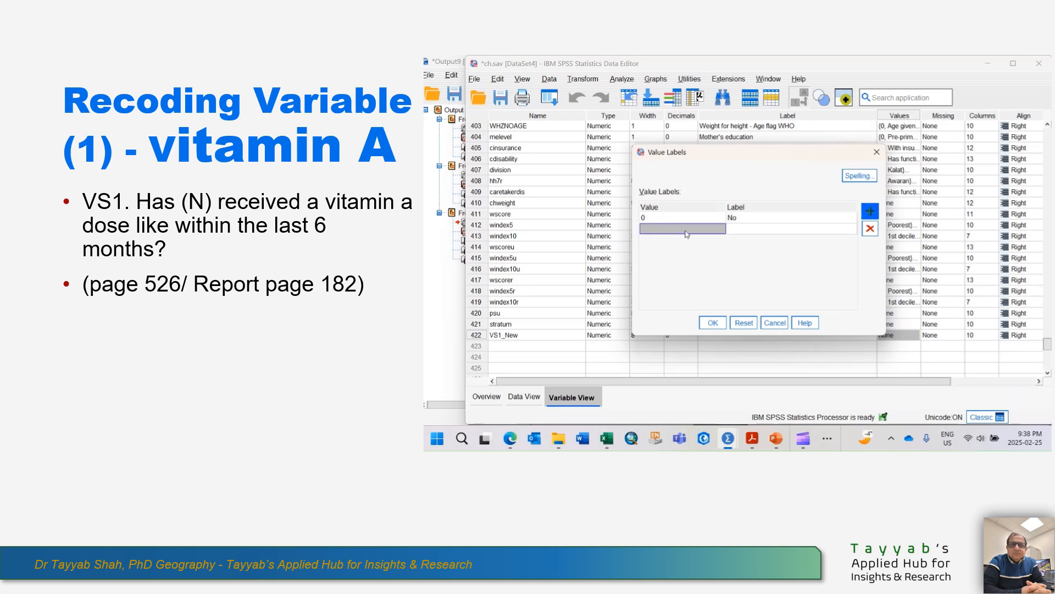
text(1)
click(742, 230)
text(Y)
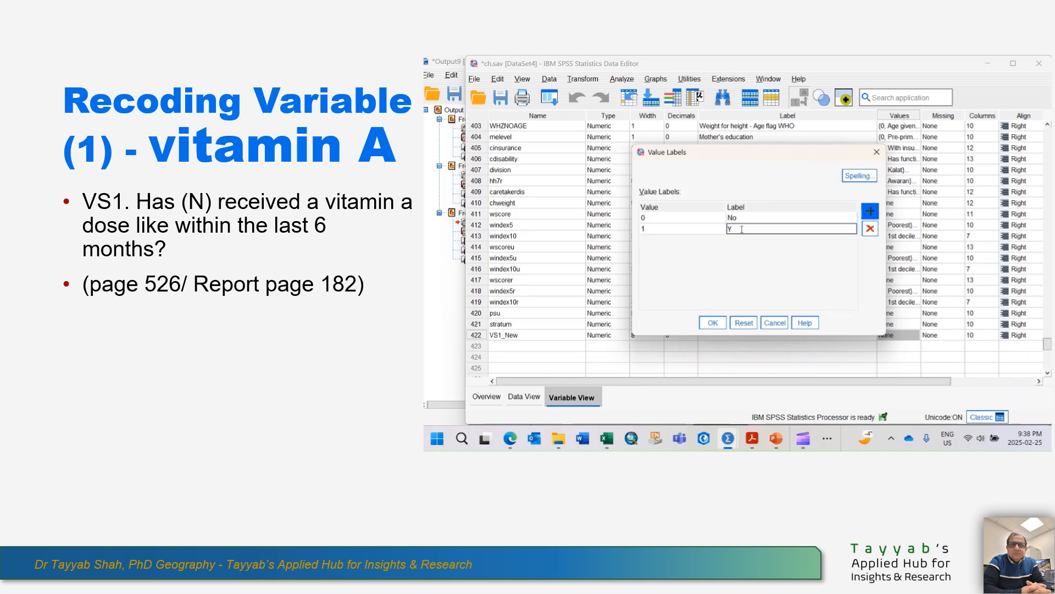
text(es)
click(713, 322)
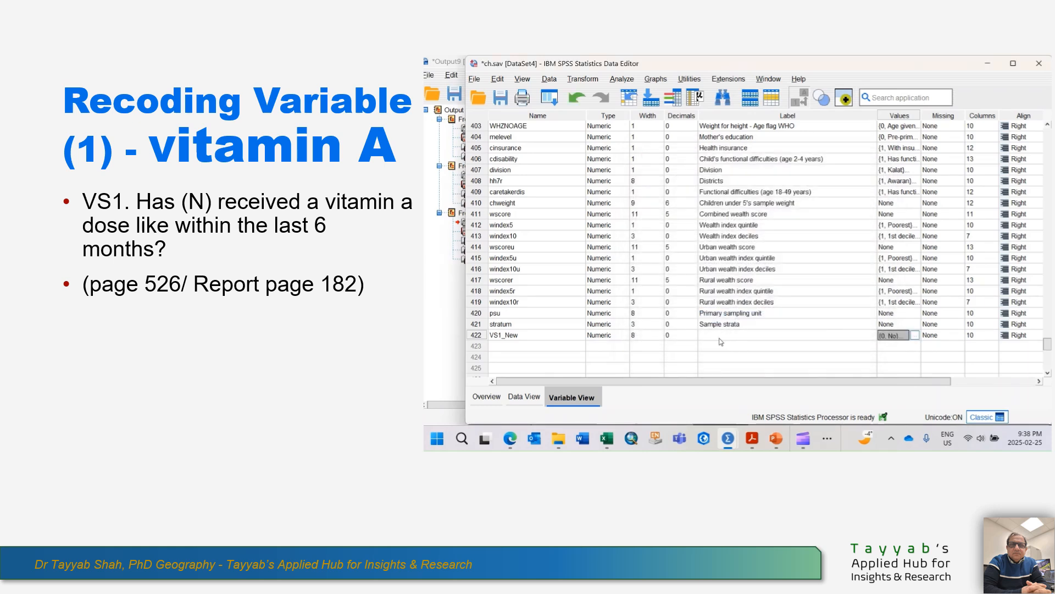
click(500, 97)
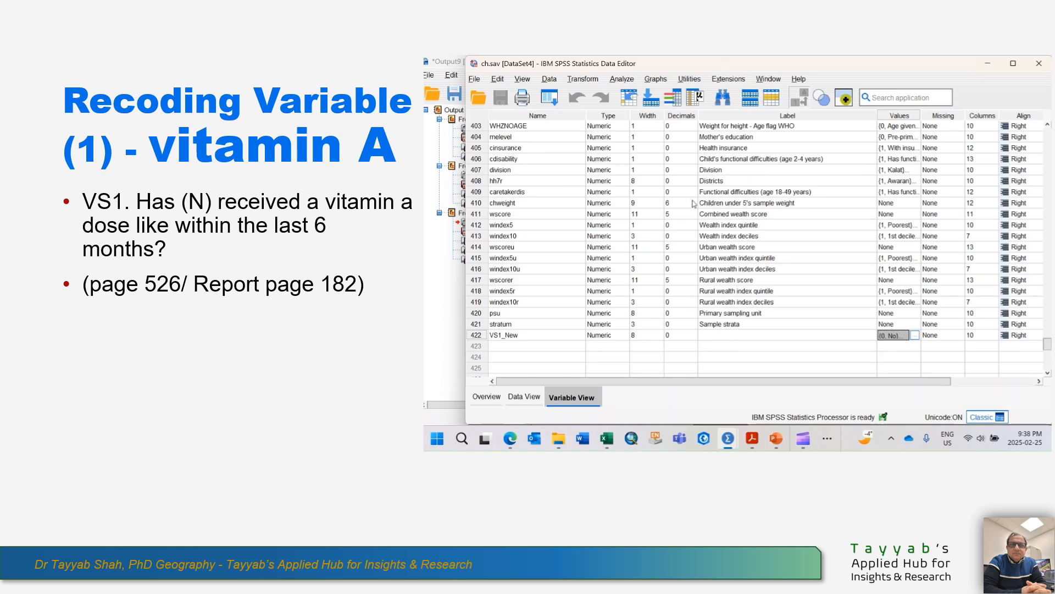
Start a new Recode into Different Variables on the ch.sav dataset.
click(582, 79)
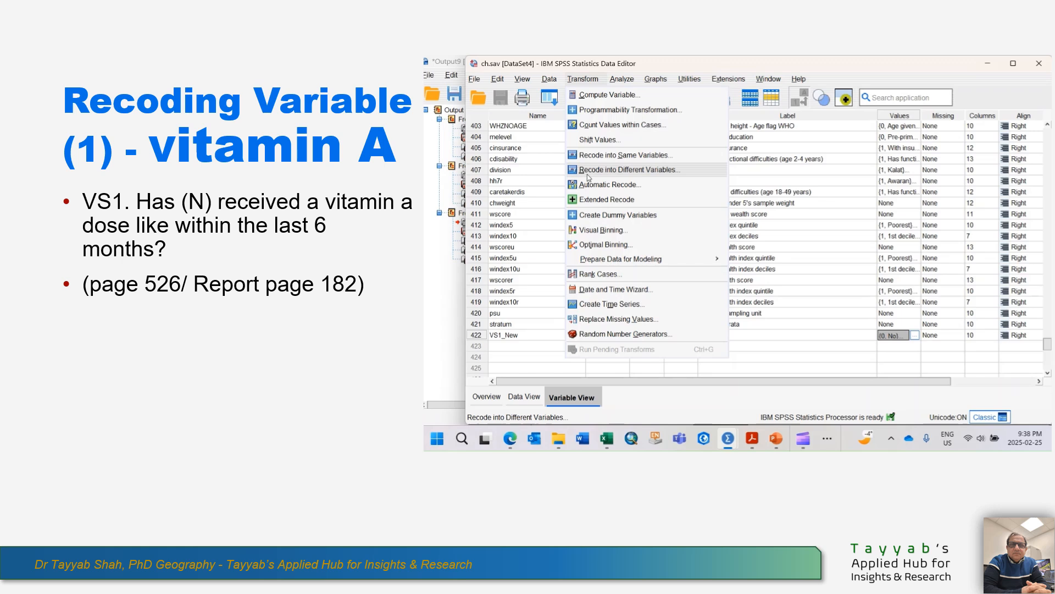
click(633, 175)
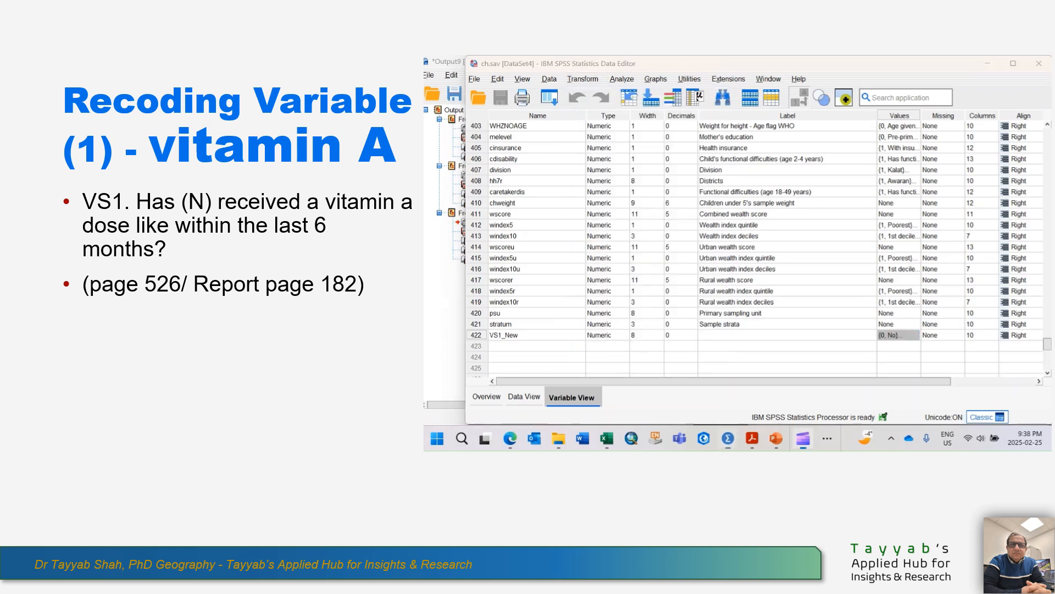